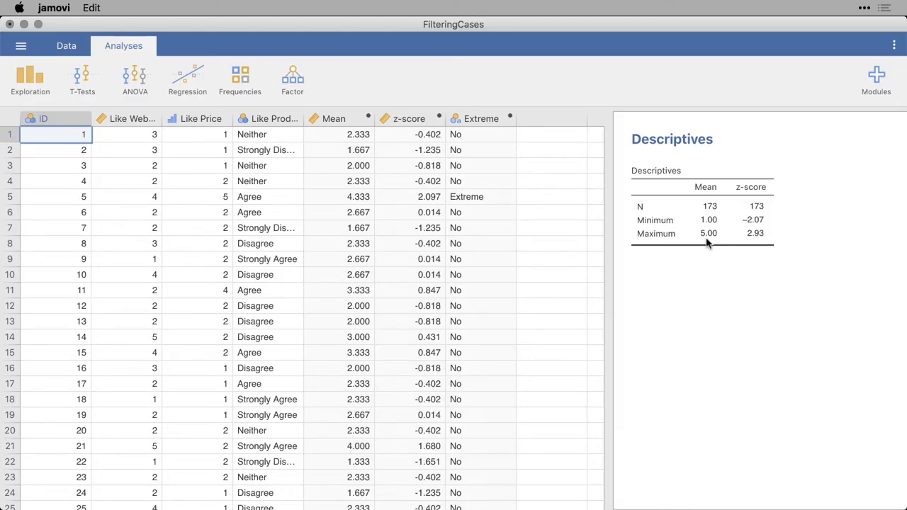
# Create Filter 1 in Row Filters with formula ID < 10, inserting ID from the fx list.
pyautogui.click(66, 46)
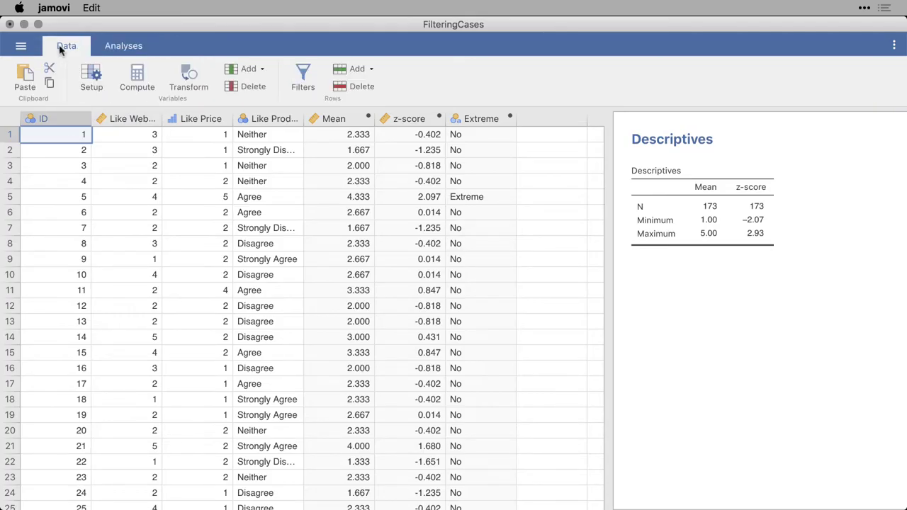
pyautogui.click(306, 72)
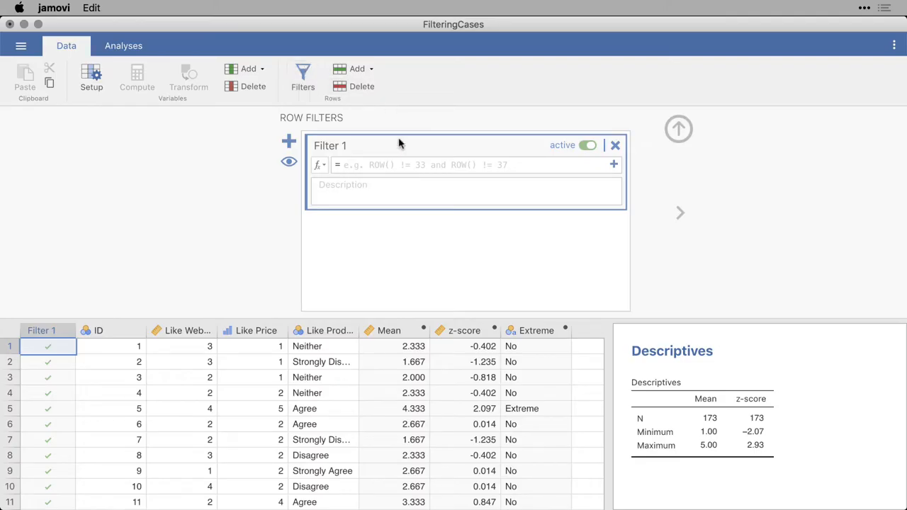
pyautogui.click(397, 166)
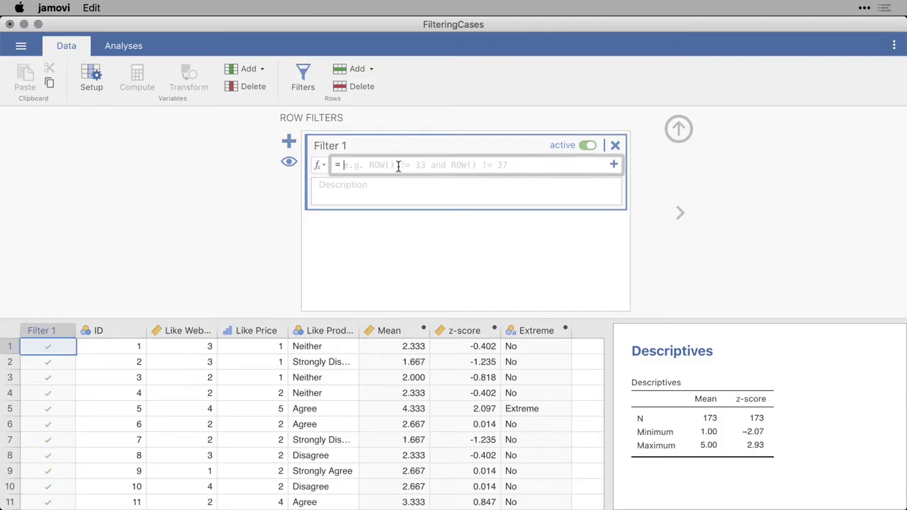
pyautogui.click(320, 165)
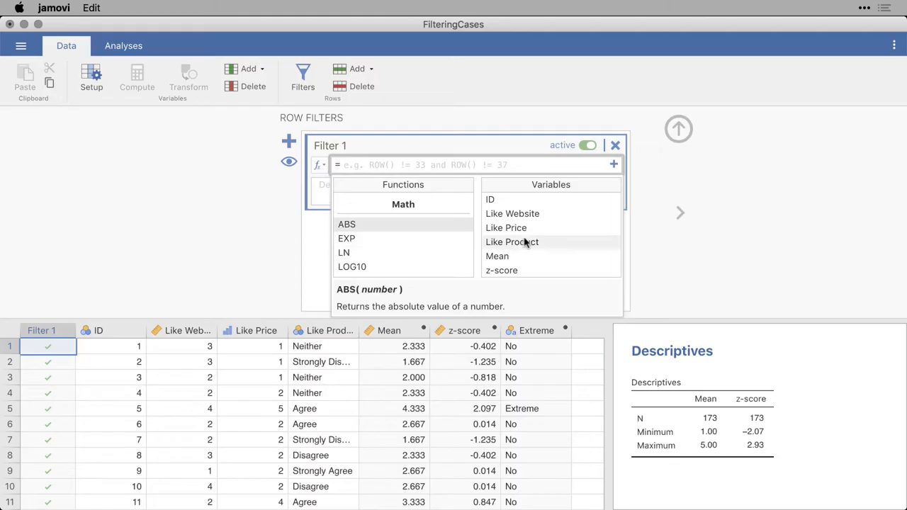
pyautogui.scroll(-1, 536, 242)
pyautogui.scroll(1, 537, 242)
pyautogui.doubleClick(494, 199)
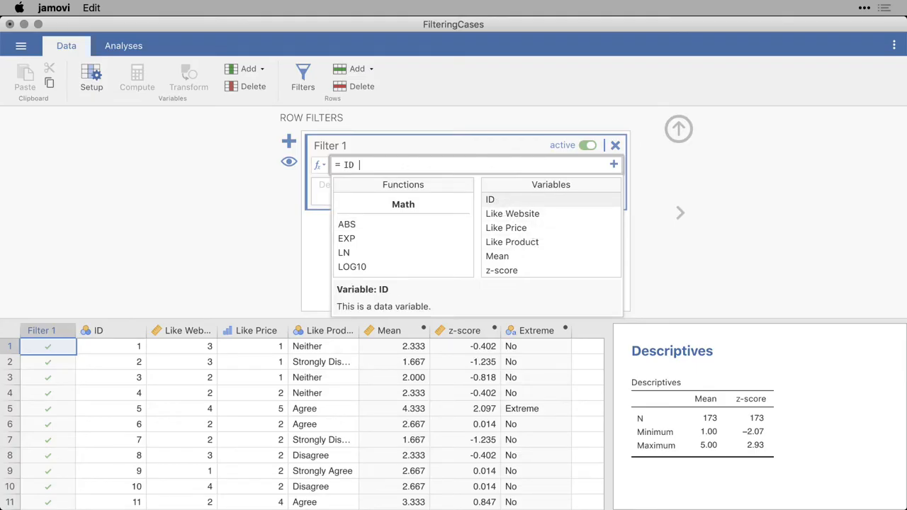
pyautogui.write('< ')
pyautogui.write('10')
pyautogui.press('Return')
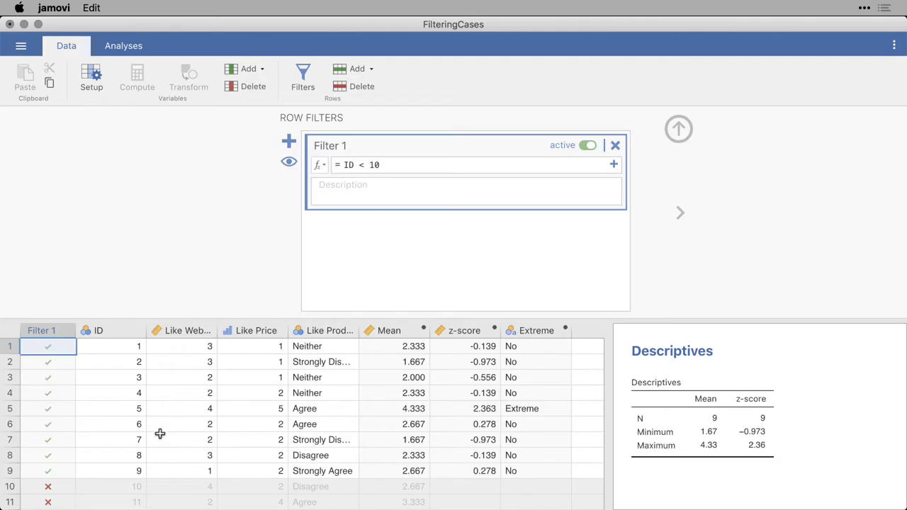
pyautogui.scroll(-6, 160, 434)
pyautogui.scroll(-1, 160, 434)
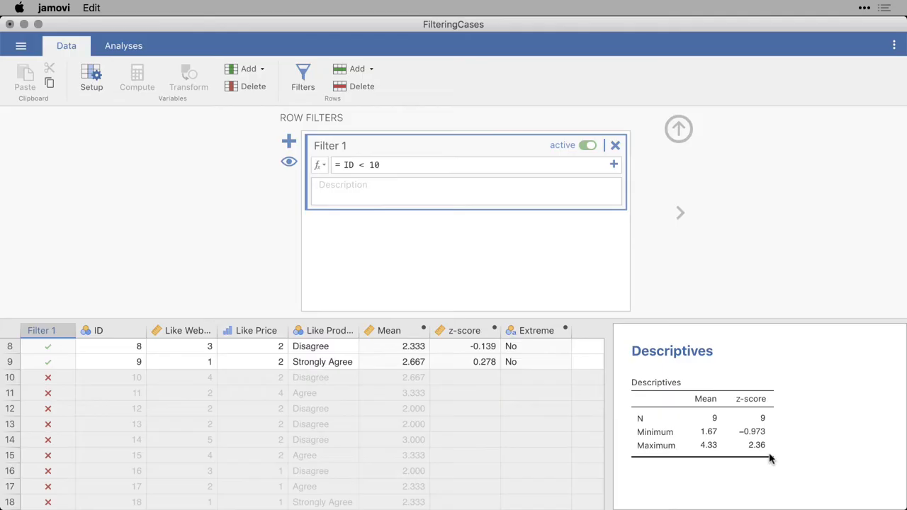
# Collapse the Row Filters panel while ID < 10 stays active.
pyautogui.click(678, 129)
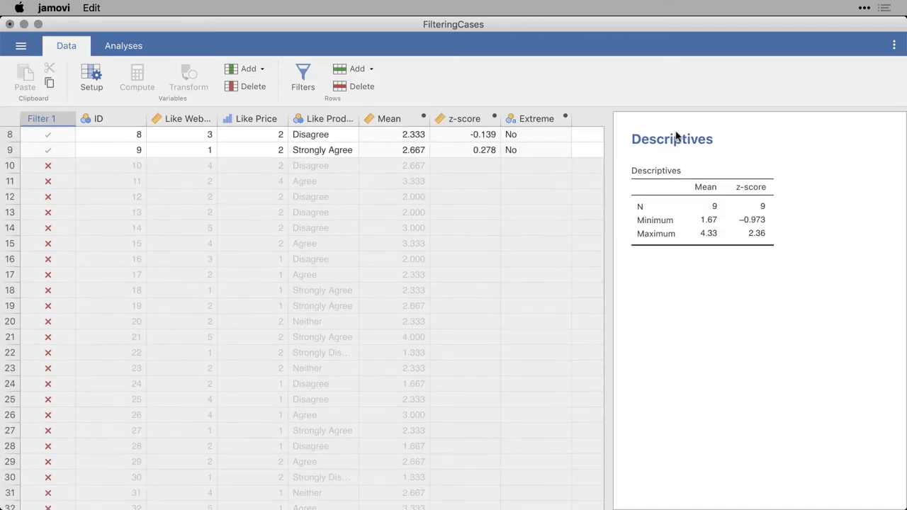
pyautogui.scroll(5, 512, 225)
pyautogui.scroll(2, 511, 225)
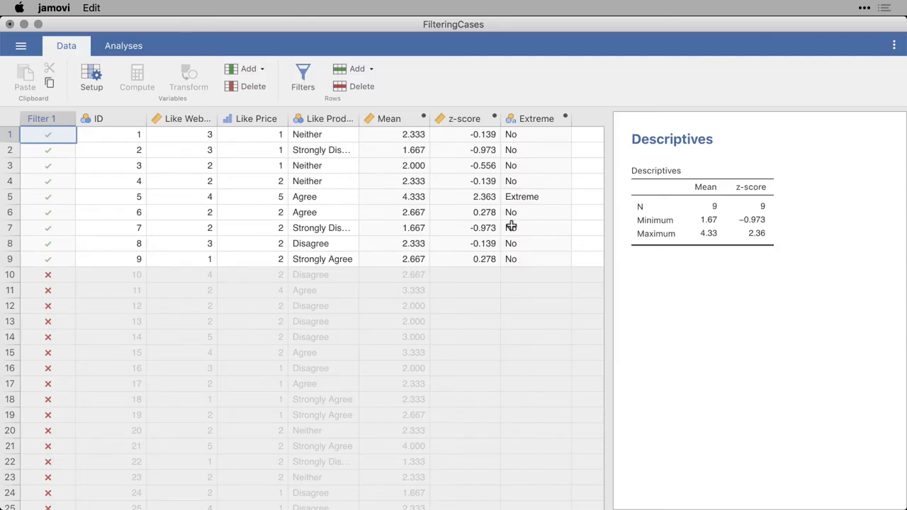
# Reopen Row Filters, toggle filter column visibility off and on, and add an empty Filter 2.
pyautogui.click(303, 78)
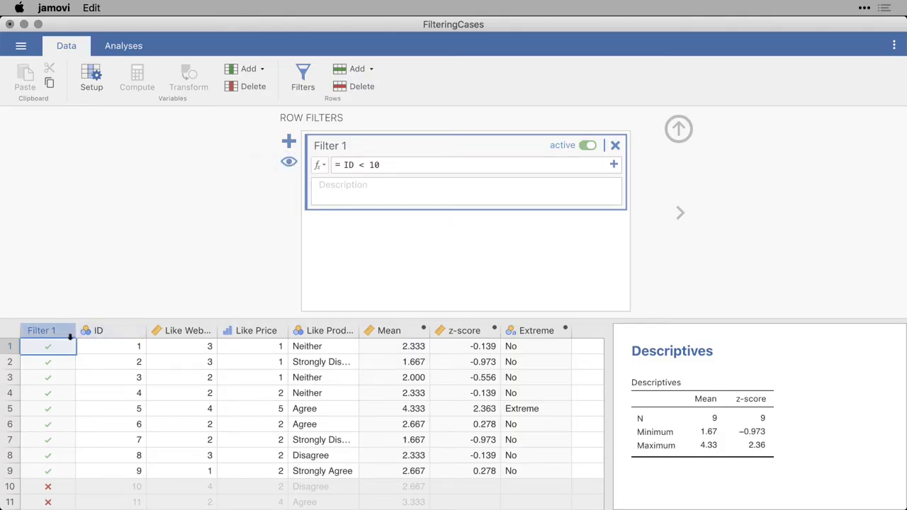
pyautogui.click(289, 162)
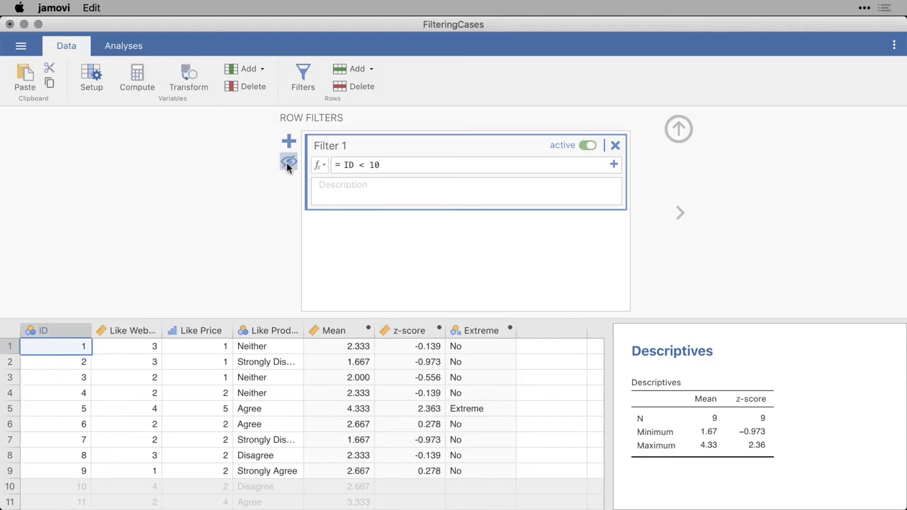
pyautogui.click(289, 164)
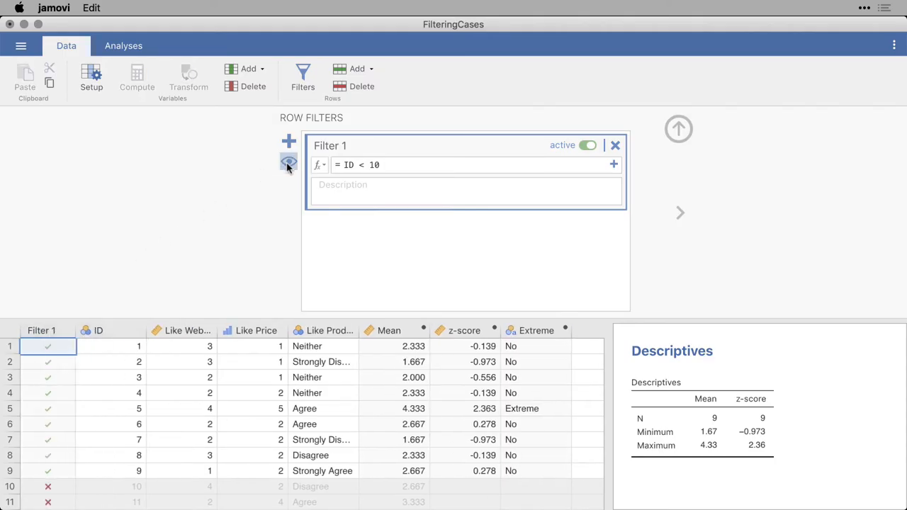
pyautogui.click(288, 143)
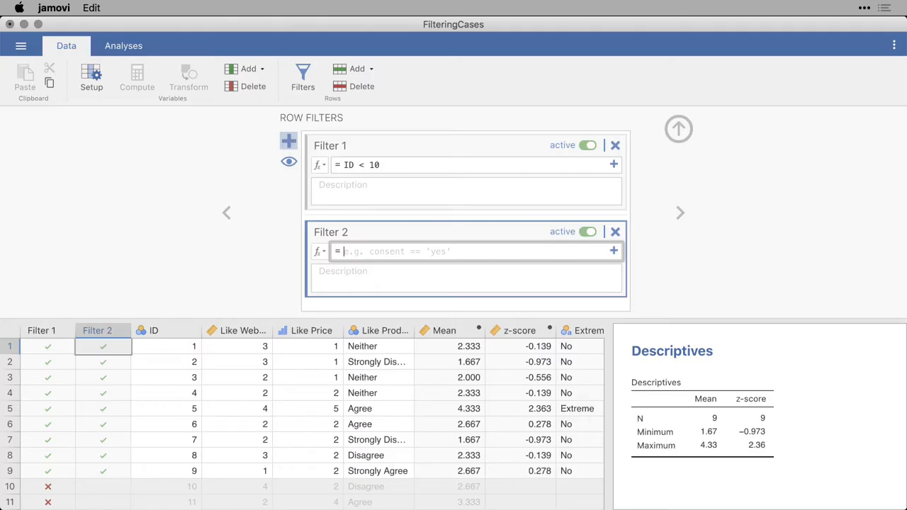
pyautogui.write('Mean > 4')
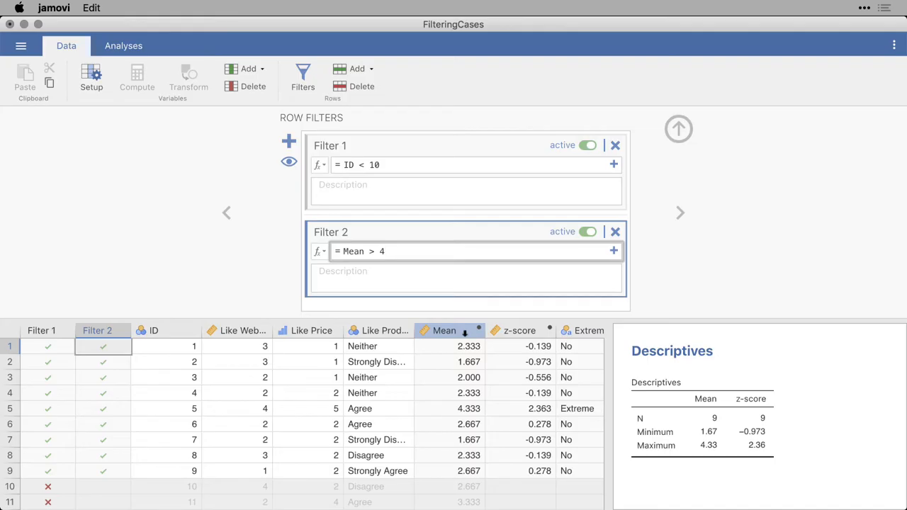
# Apply Filter 2 as Mean > 4, then view the Mean column's computed formula.
pyautogui.press('Return')
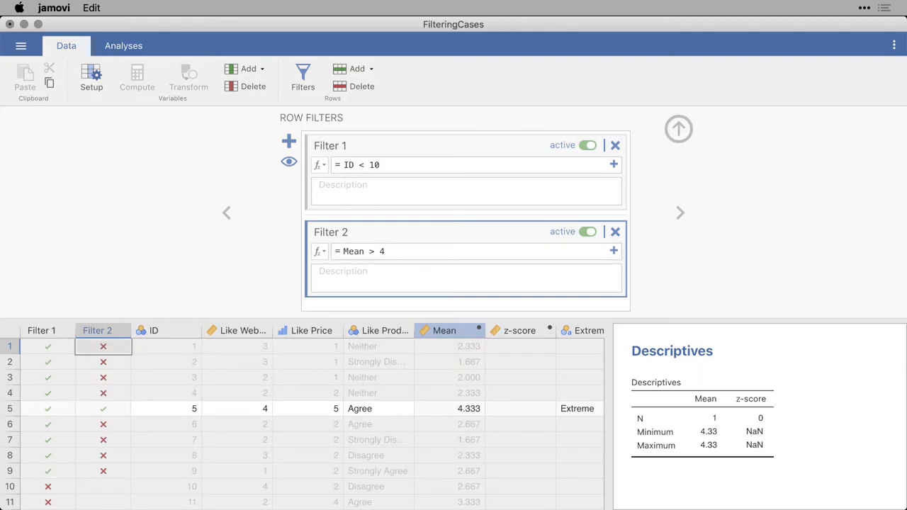
pyautogui.doubleClick(451, 331)
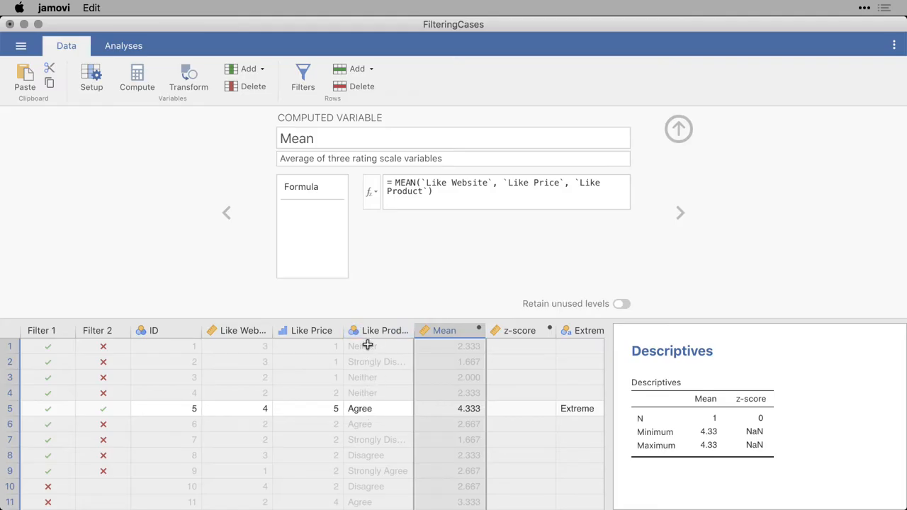
# Show the Like Product variable's setup with its agreement levels.
pyautogui.click(376, 332)
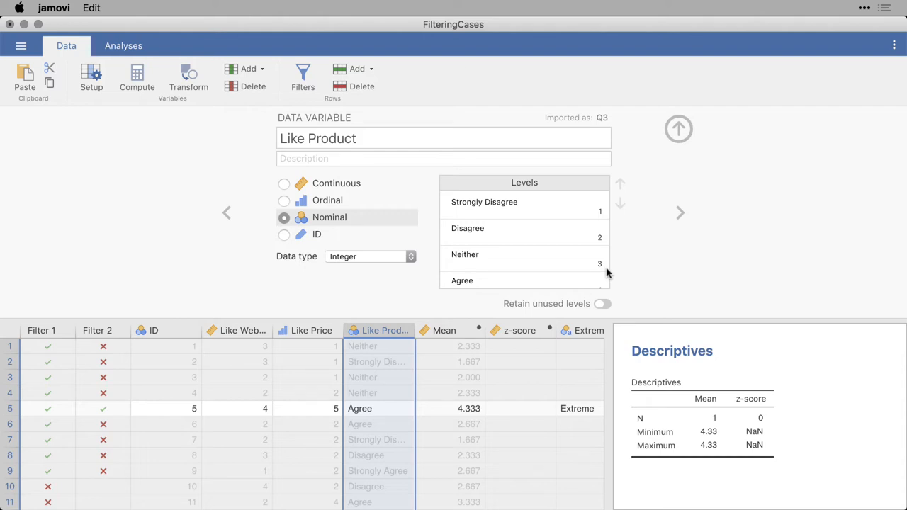
pyautogui.scroll(-4, 529, 408)
pyautogui.scroll(-1, 529, 408)
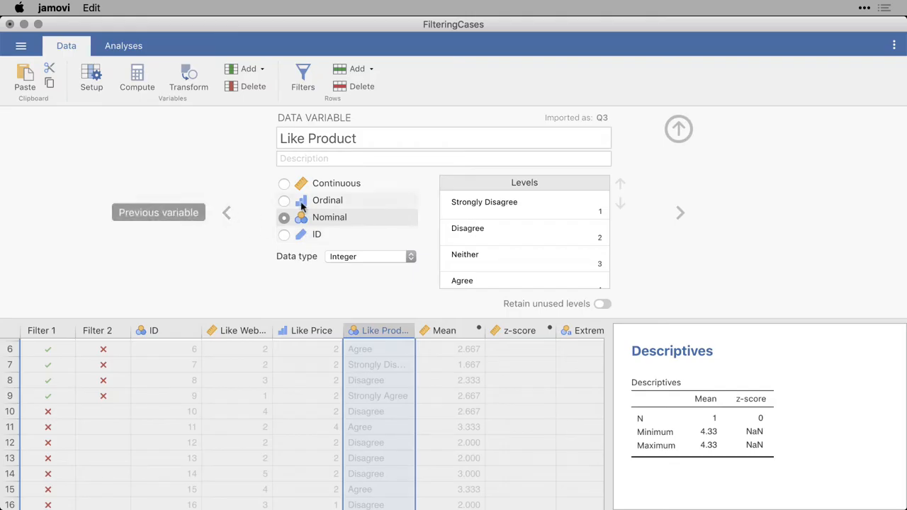
# Switch Filter 1 (ID < 10) and Filter 2 (Mean > 4) inactive, restoring 173 cases.
pyautogui.click(53, 331)
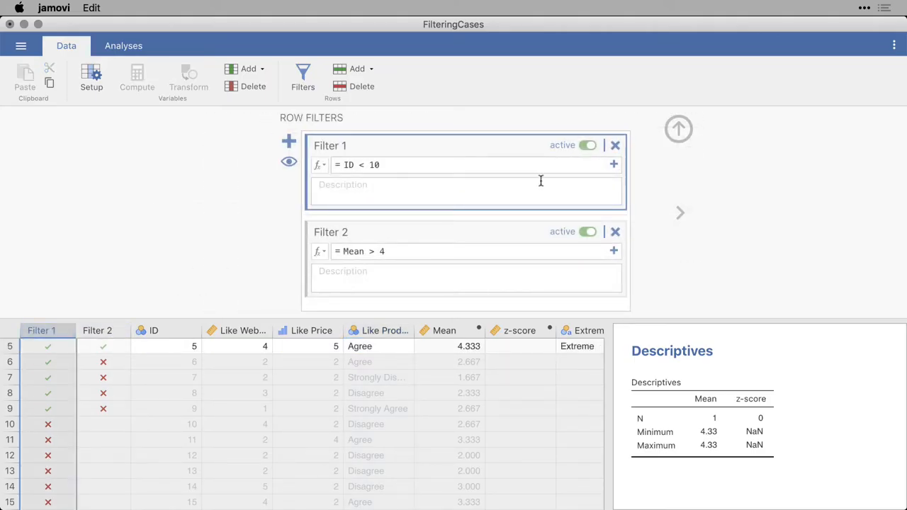
pyautogui.click(587, 145)
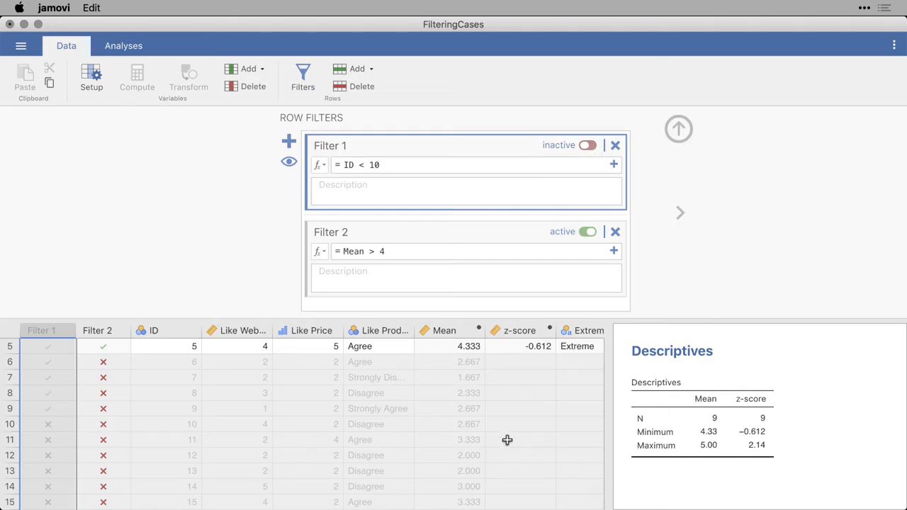
pyautogui.scroll(-2, 506, 440)
pyautogui.scroll(-10, 506, 440)
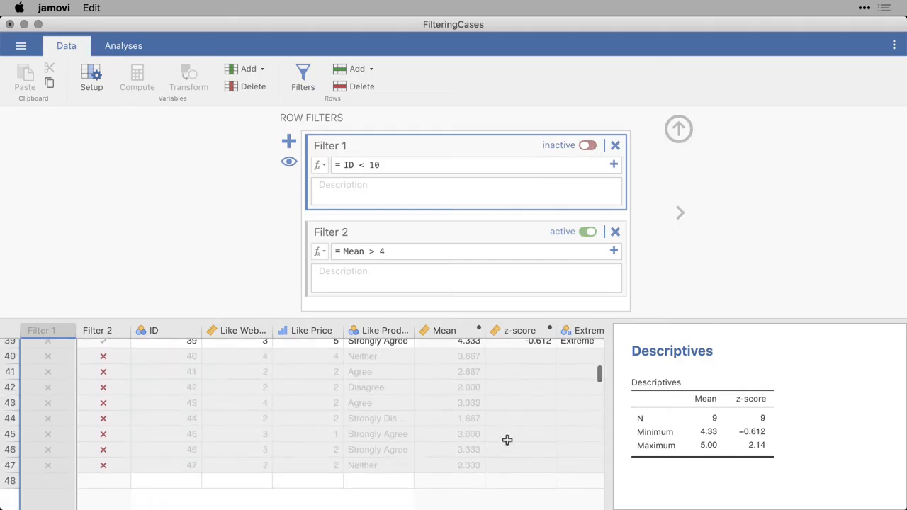
pyautogui.scroll(-6, 506, 441)
pyautogui.scroll(-4, 507, 441)
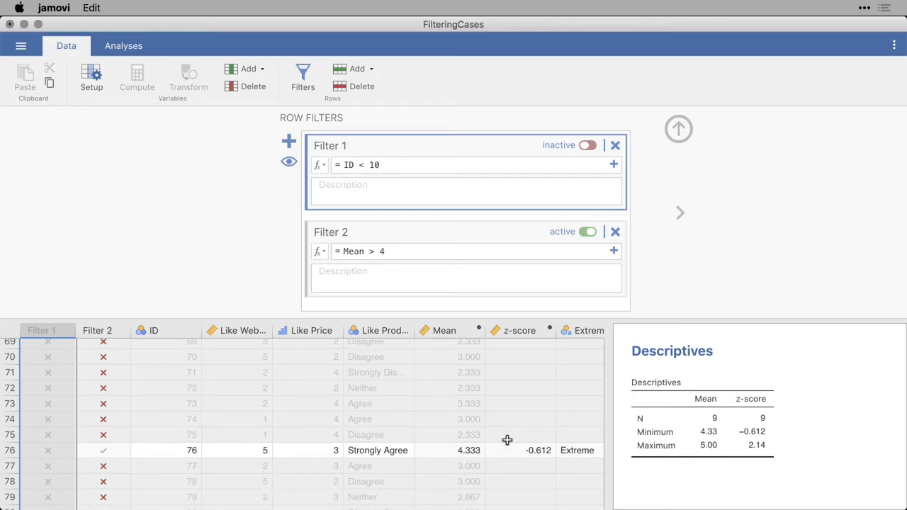
pyautogui.scroll(10, 507, 441)
pyautogui.scroll(4, 506, 441)
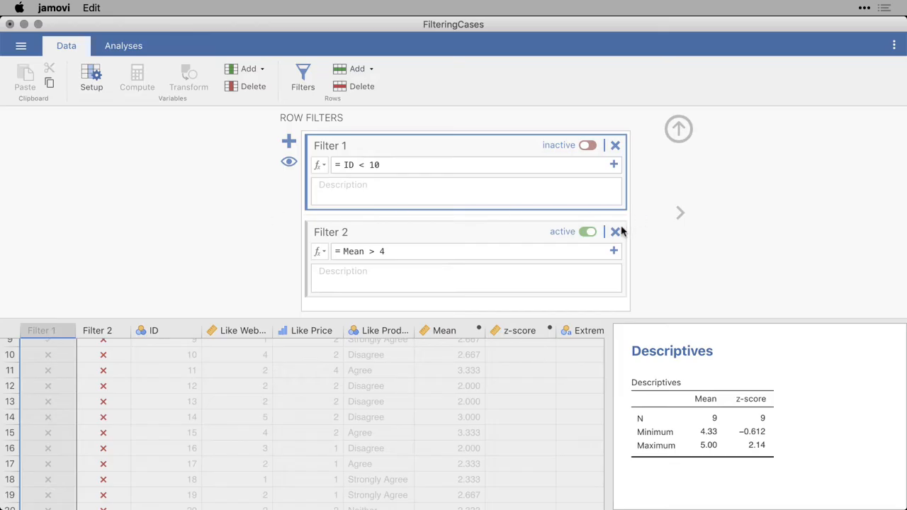
pyautogui.click(587, 232)
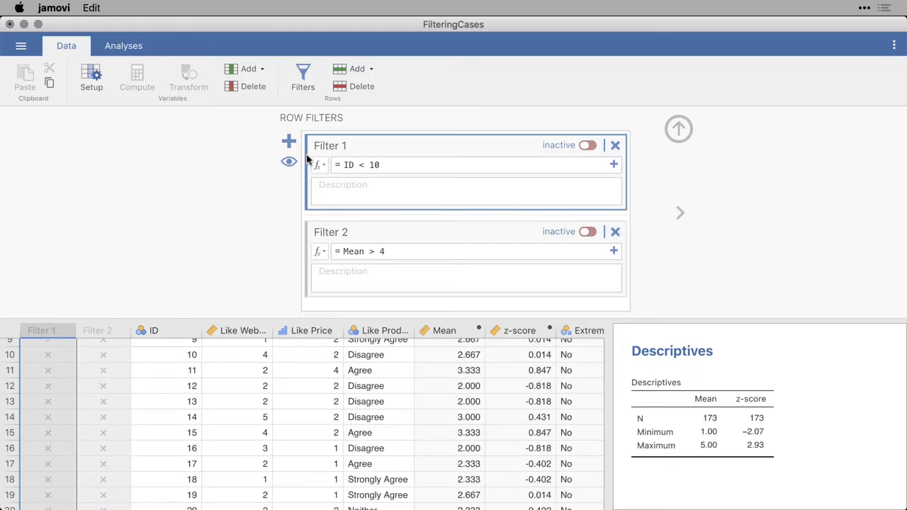
# Add Filter 3 as −2 > z-score > 2, which is rejected, then check z-score is computed as Z(Mean).
pyautogui.click(289, 142)
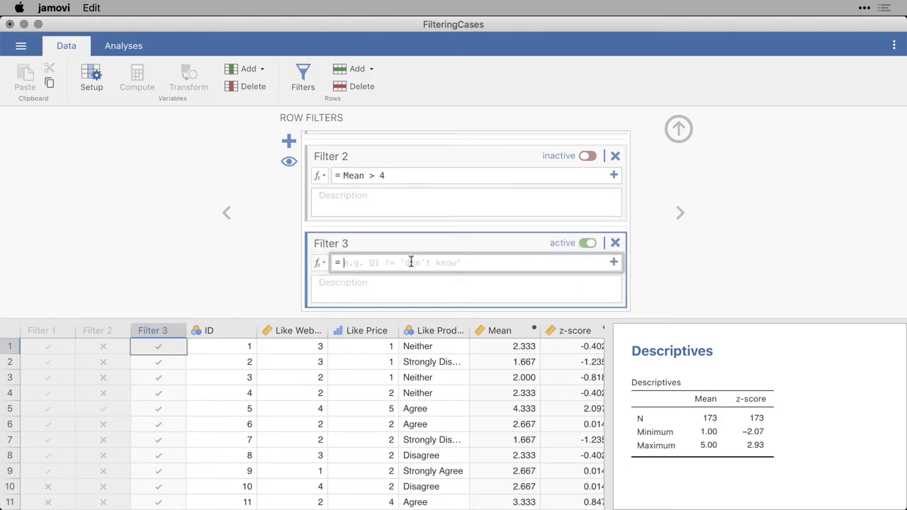
pyautogui.write('-2 > `z-score` > 2')
pyautogui.click(319, 262)
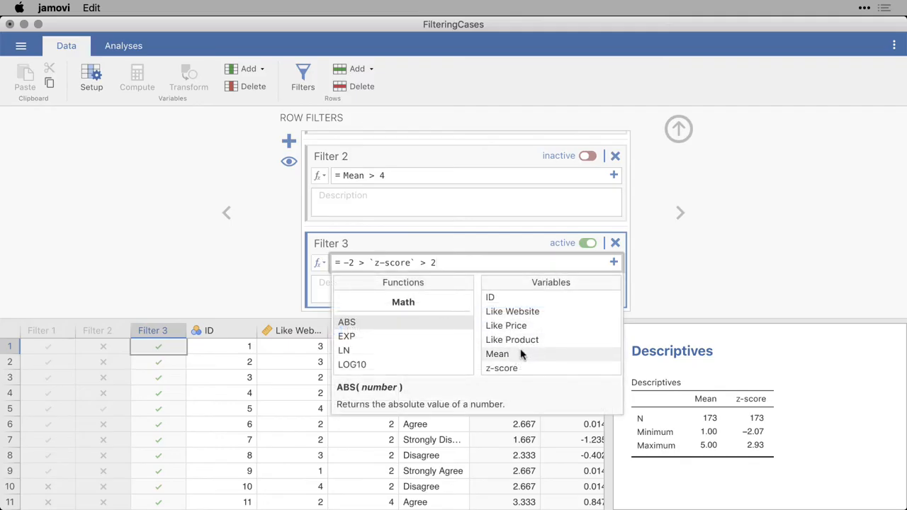
pyautogui.click(686, 281)
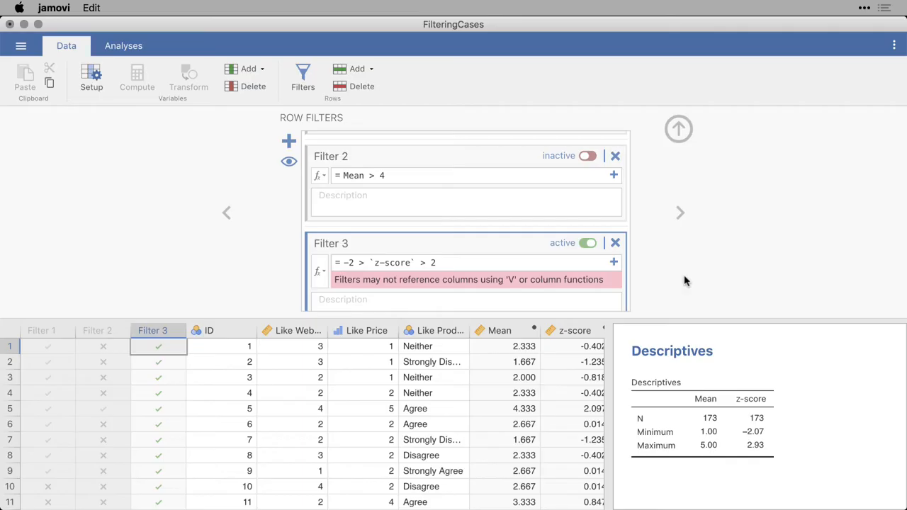
pyautogui.click(573, 330)
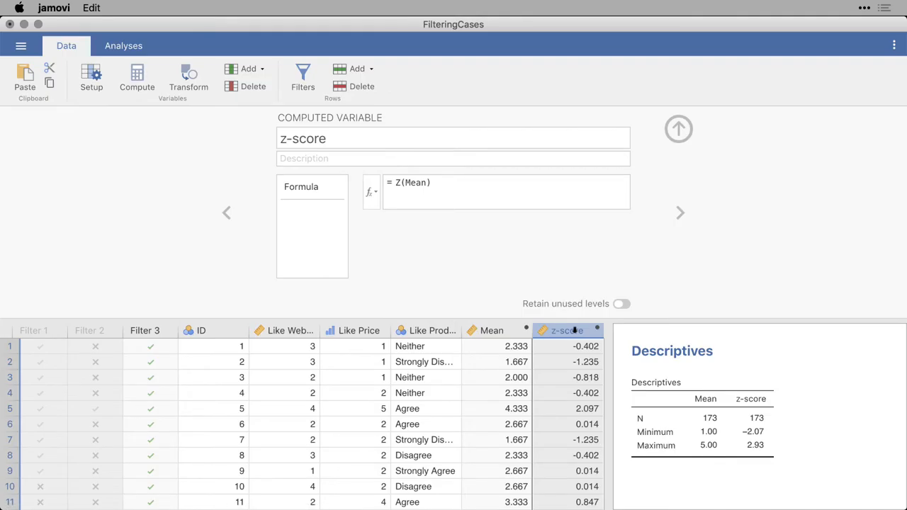
pyautogui.click(496, 330)
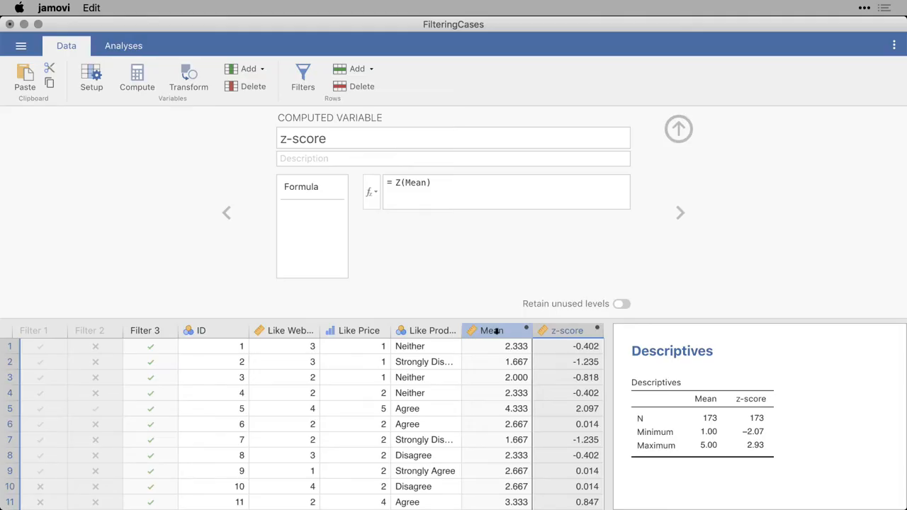
# Return to Row Filters and switch the rejected Filter 3 inactive.
pyautogui.click(138, 331)
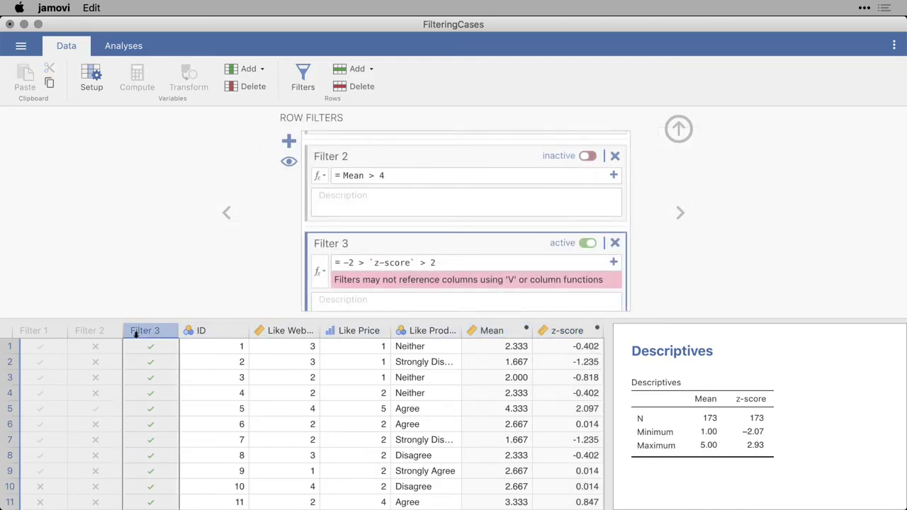
pyautogui.click(590, 245)
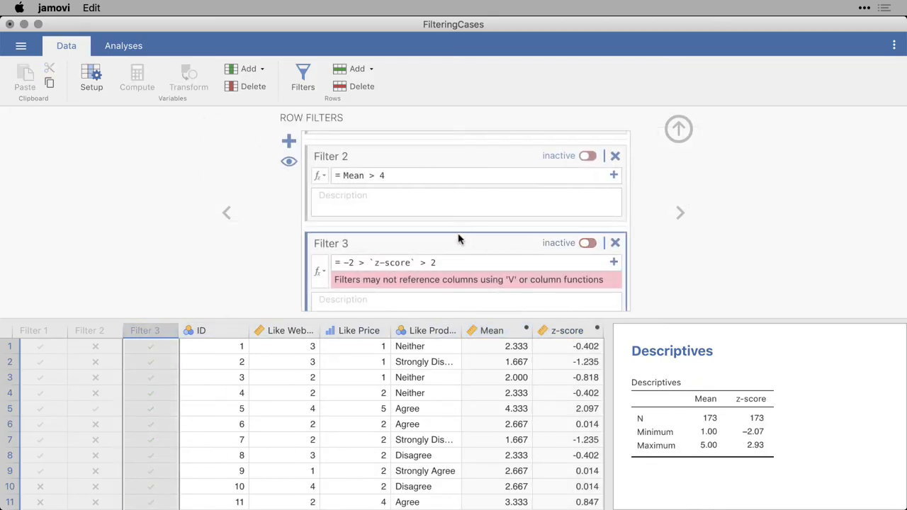
pyautogui.scroll(-1, 459, 239)
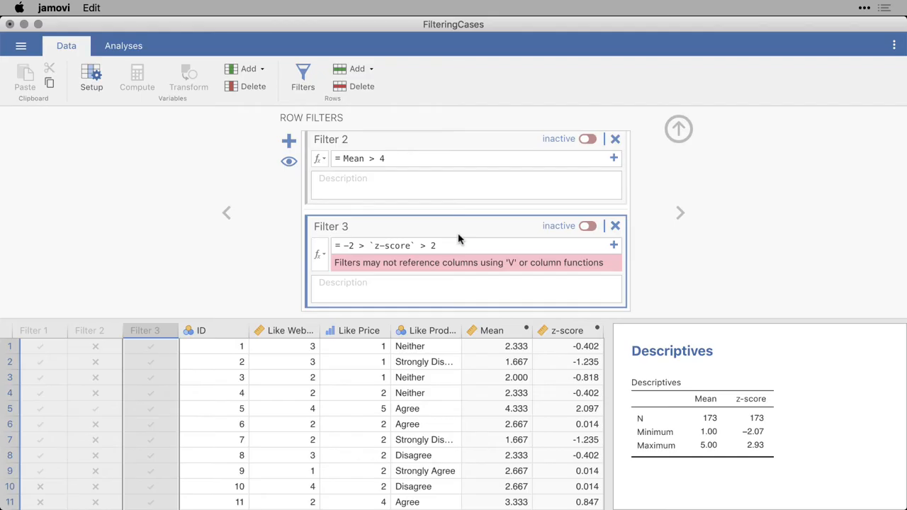
# Add Filter 4 with formula -2 < Z(Mean) < 2, keeping 161 cases.
pyautogui.click(289, 141)
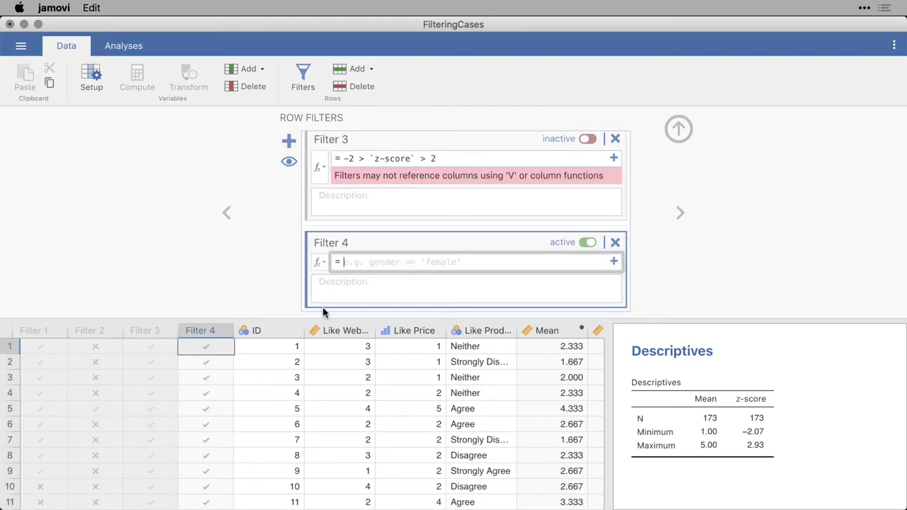
pyautogui.click(340, 260)
pyautogui.write('-2 < Z(Mean) < 2')
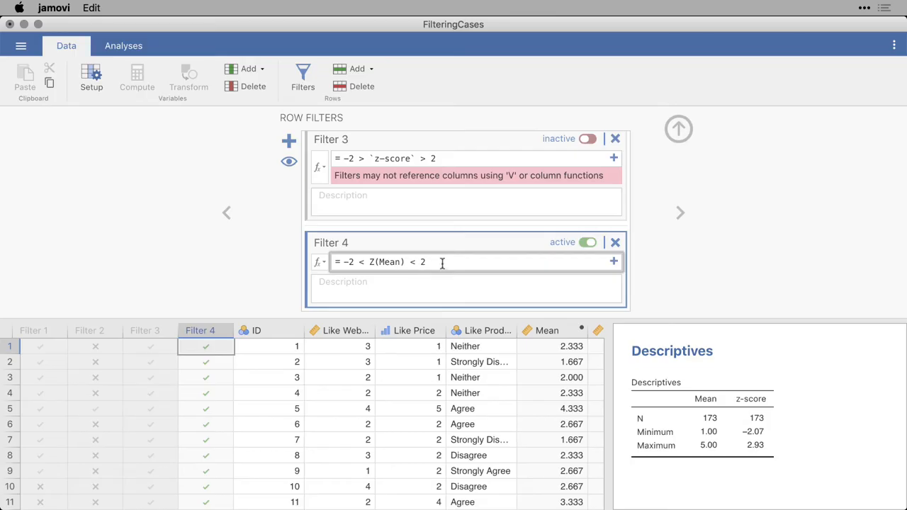
pyautogui.press('Return')
pyautogui.hscroll(3, 565, 422)
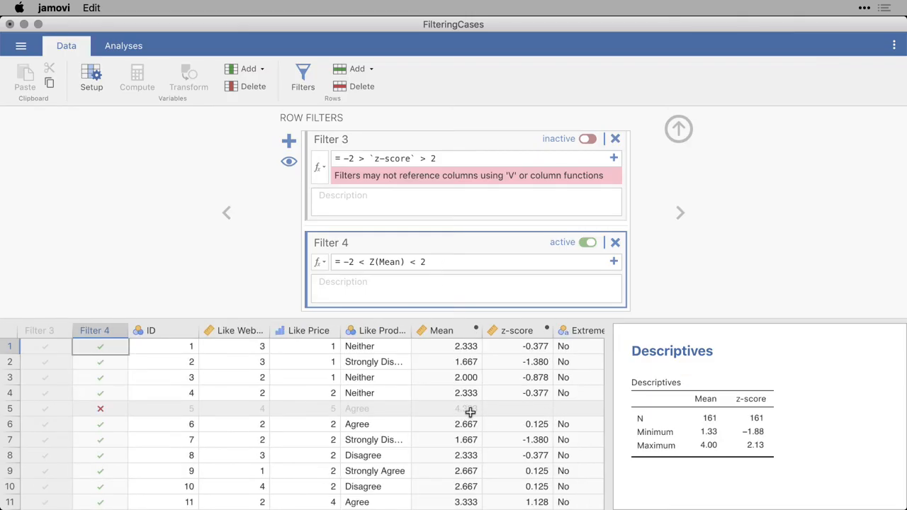
pyautogui.scroll(-3, 486, 411)
pyautogui.scroll(-4, 486, 411)
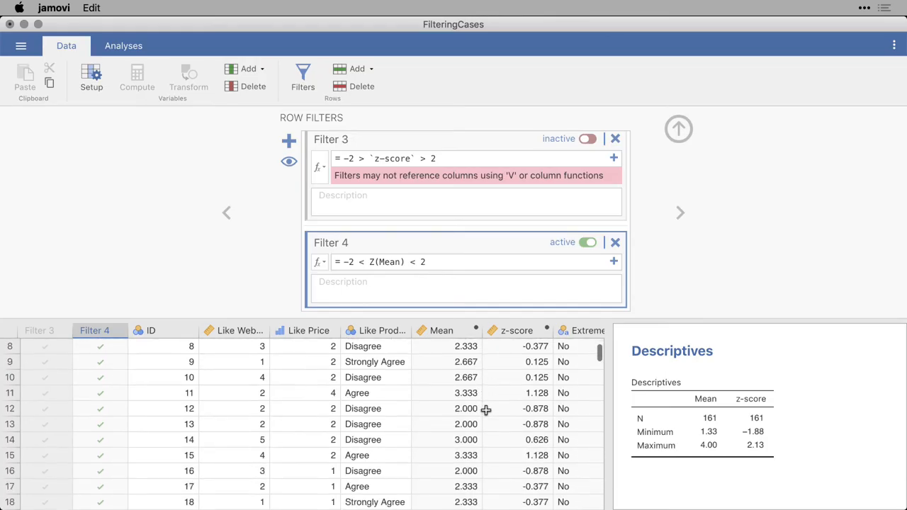
pyautogui.scroll(-4, 486, 410)
pyautogui.scroll(-2, 536, 436)
pyautogui.scroll(-3, 537, 436)
pyautogui.scroll(-3, 536, 435)
pyautogui.scroll(-3, 536, 435)
pyautogui.scroll(-2, 537, 436)
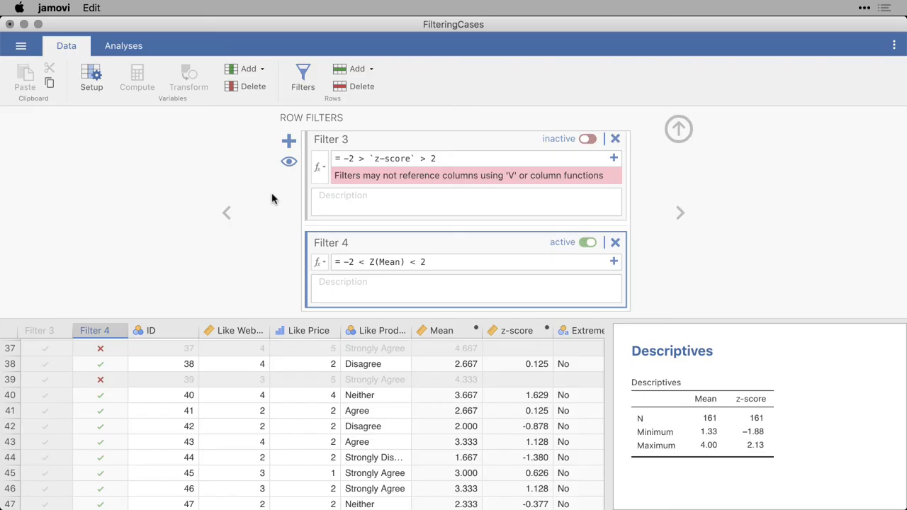
# Switch Filter 4 off and add Filter 5 as -2 > Z(Mean) > 2, excluding every case.
pyautogui.click(588, 242)
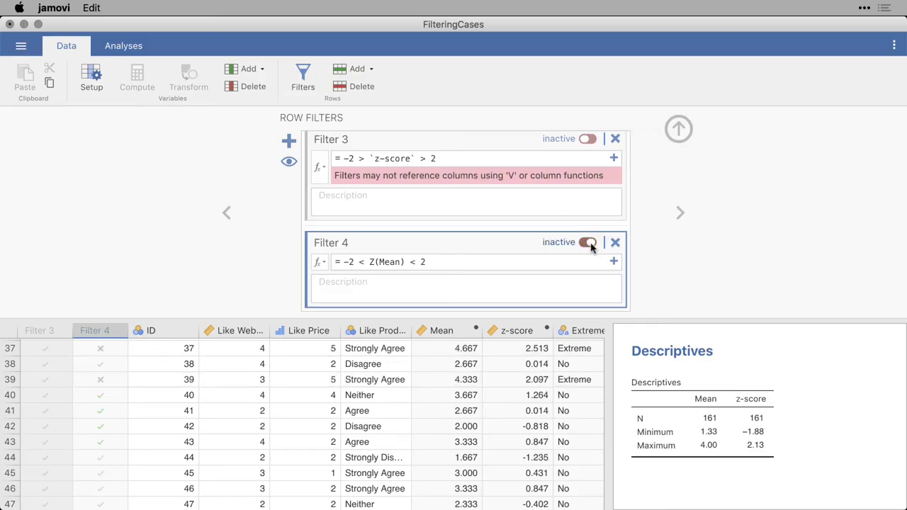
pyautogui.click(288, 140)
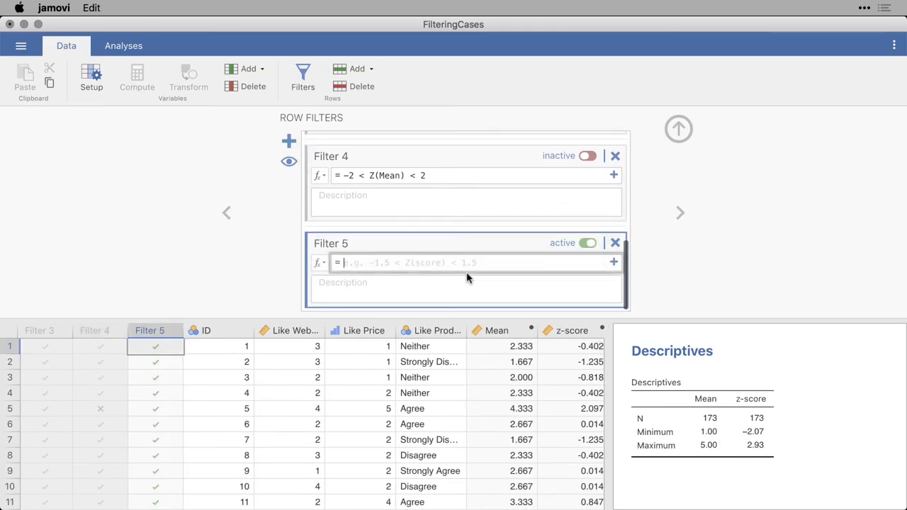
pyautogui.write('-2 > Z(Mean) > 2')
pyautogui.press('Return')
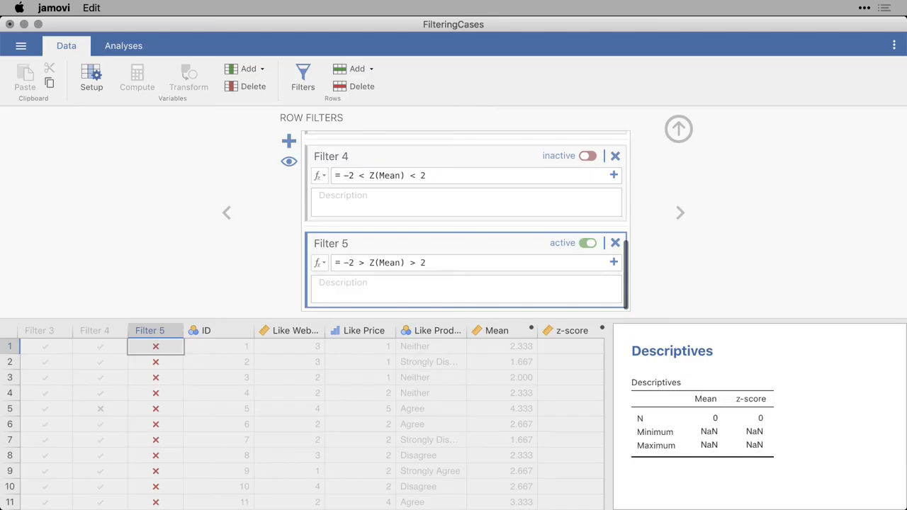
pyautogui.scroll(-5, 423, 392)
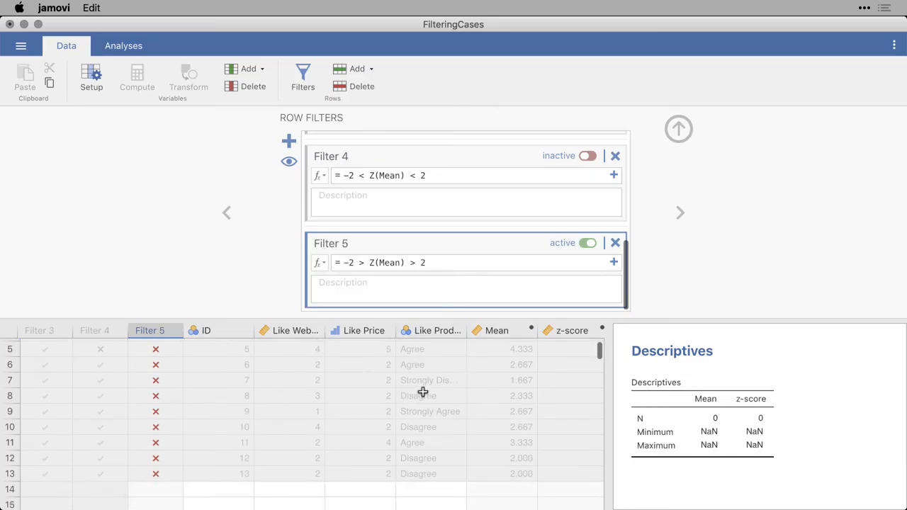
pyautogui.scroll(-5, 423, 392)
pyautogui.scroll(-5, 423, 392)
pyautogui.scroll(-5, 423, 392)
pyautogui.scroll(-5, 423, 392)
pyautogui.scroll(-3, 423, 392)
pyautogui.scroll(-5, 423, 392)
pyautogui.scroll(-2, 423, 391)
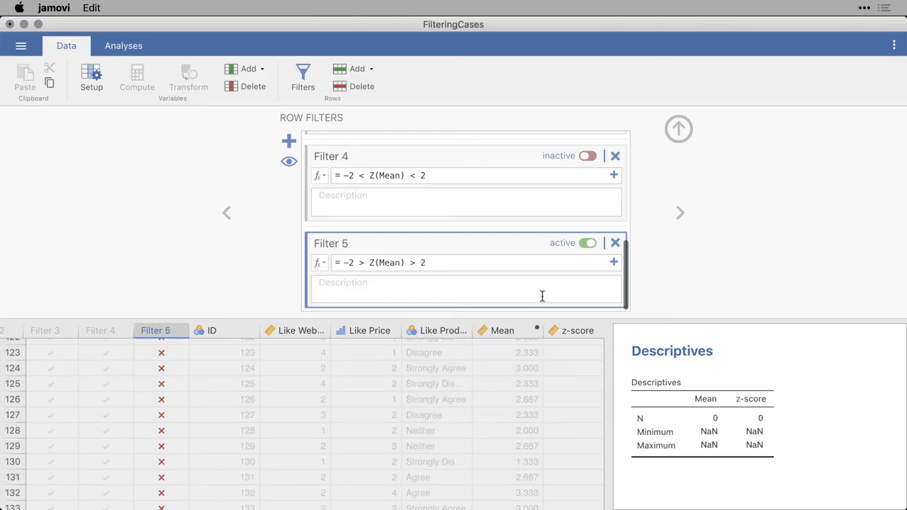
# Switch off Filter 5 and add Filter 6 with Z(Mean) < -2 or Z(Mean) > 2, keeping 12 cases.
pyautogui.click(588, 244)
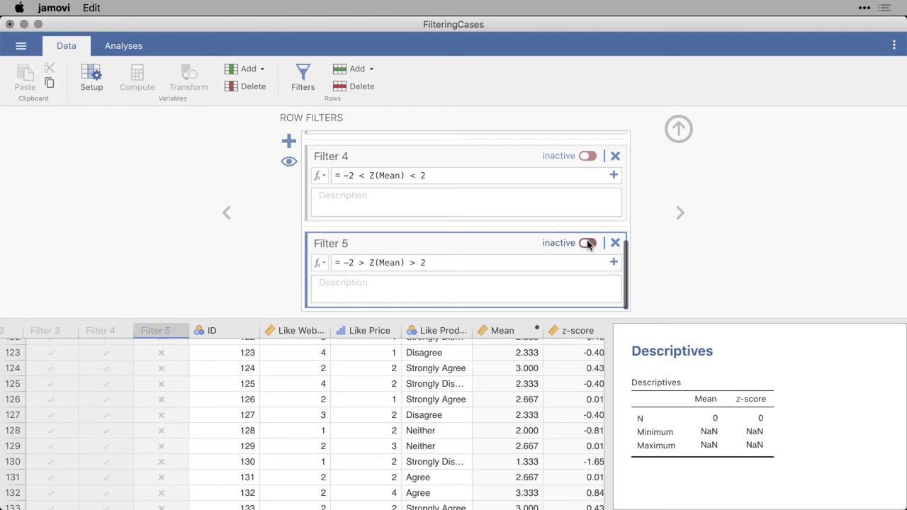
pyautogui.click(289, 142)
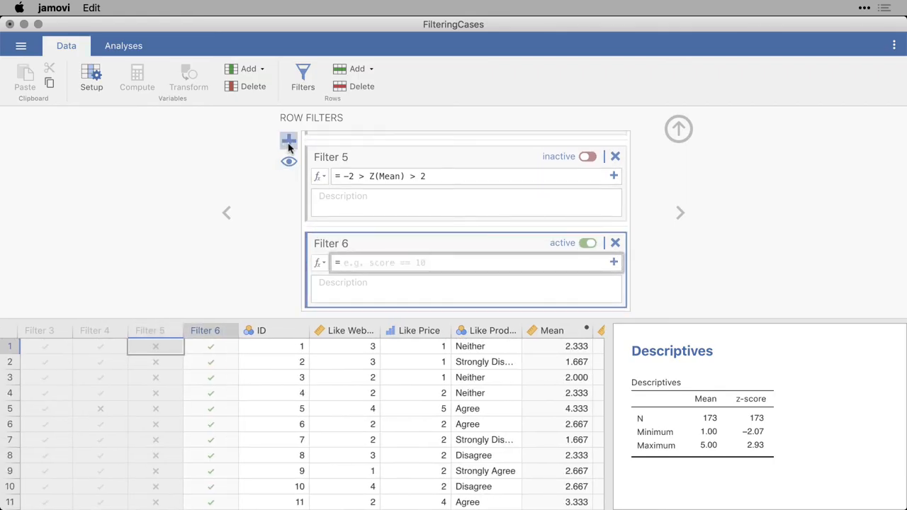
pyautogui.write('Z(Mean) < -2 or Z(Mean) > 2')
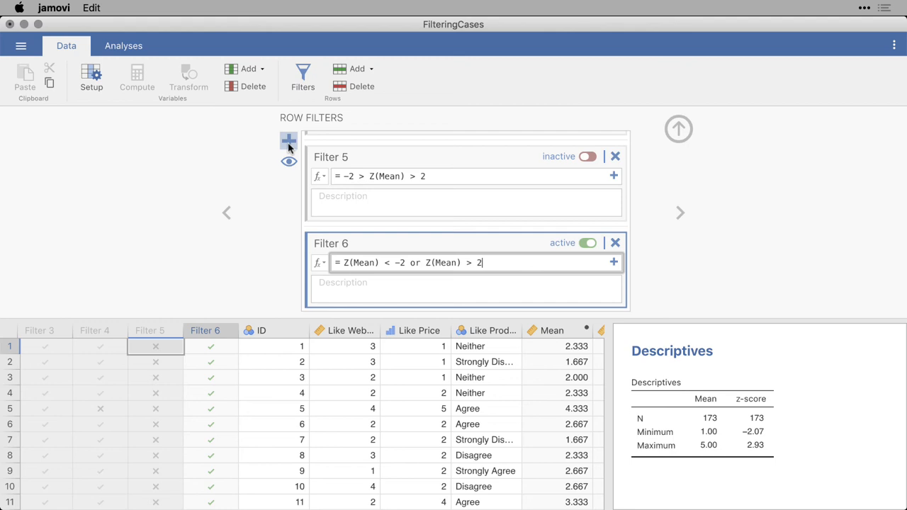
pyautogui.press('Return')
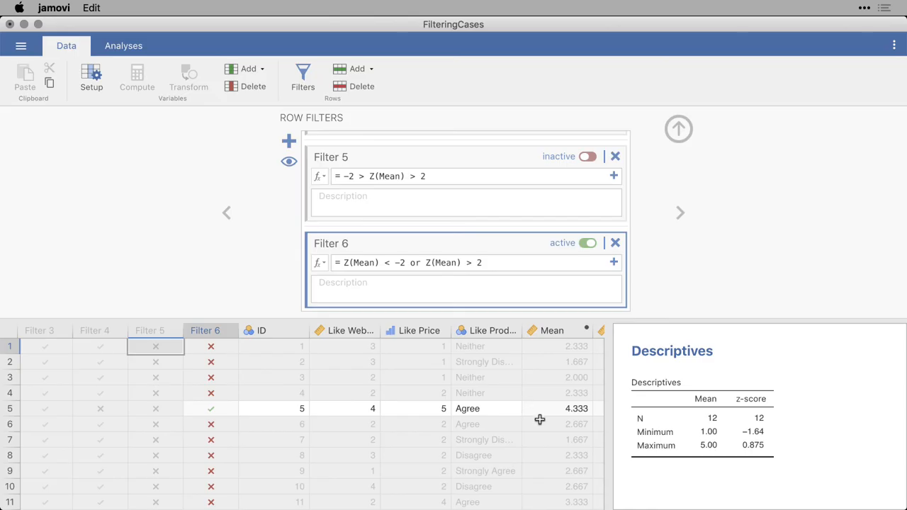
pyautogui.scroll(-12, 540, 422)
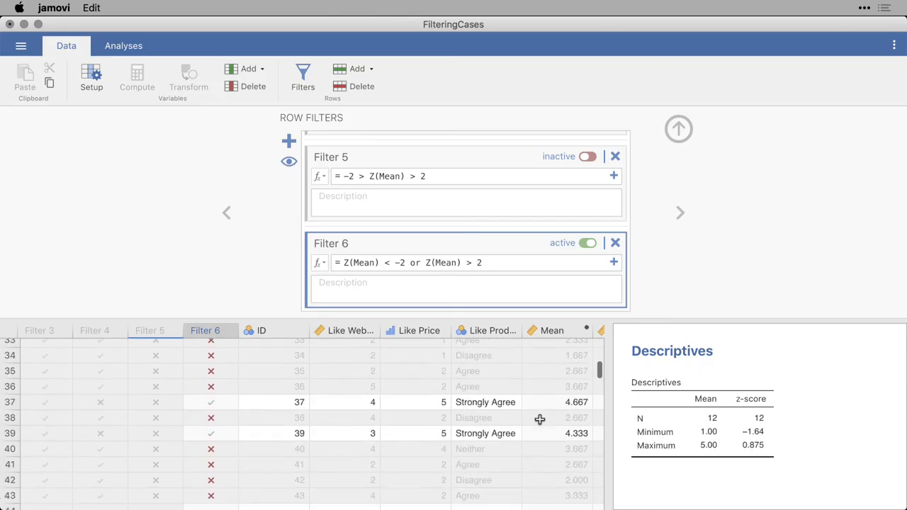
pyautogui.scroll(-9, 540, 422)
pyautogui.scroll(-9, 540, 421)
pyautogui.scroll(-9, 540, 422)
pyautogui.scroll(-9, 540, 422)
pyautogui.scroll(-5, 540, 422)
pyautogui.scroll(-3, 540, 422)
pyautogui.scroll(1, 540, 422)
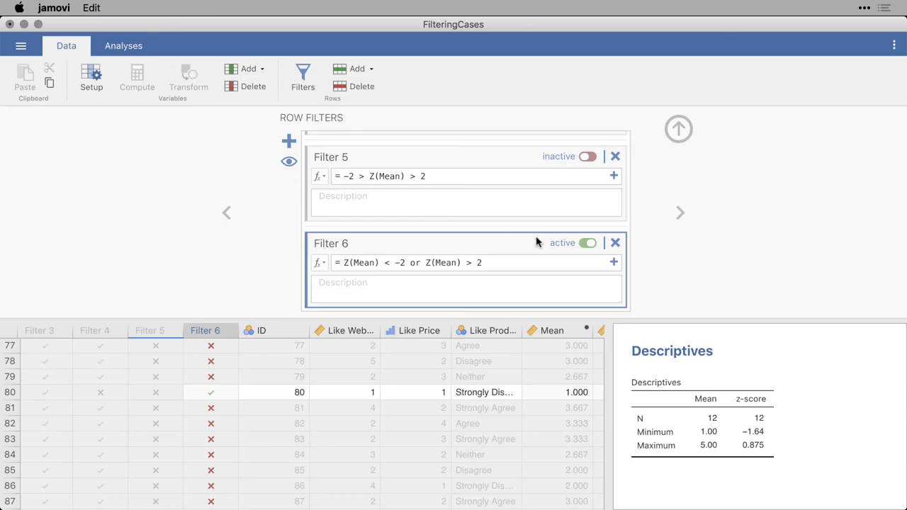
# Switch off Filter 6 and add Filter 7 with `Like Product` == 4 or "Strongly Agree", keeping 75 cases.
pyautogui.click(587, 243)
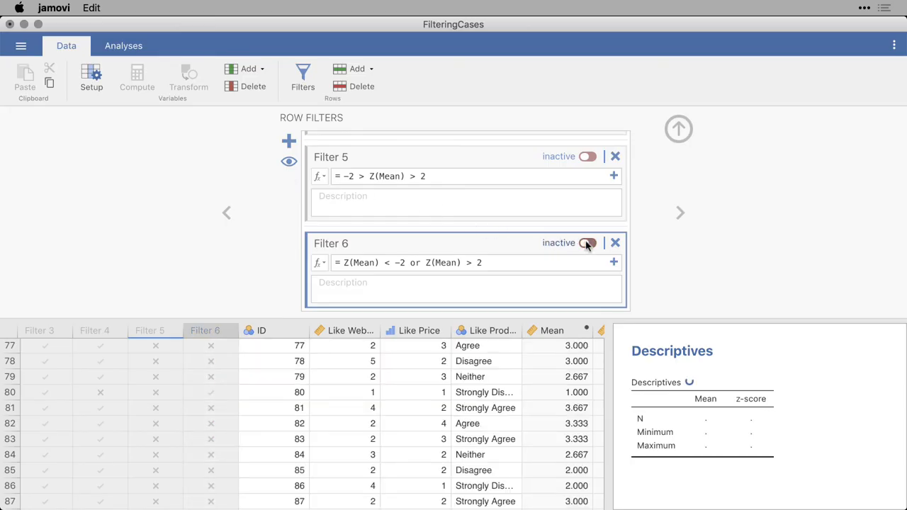
pyautogui.click(288, 141)
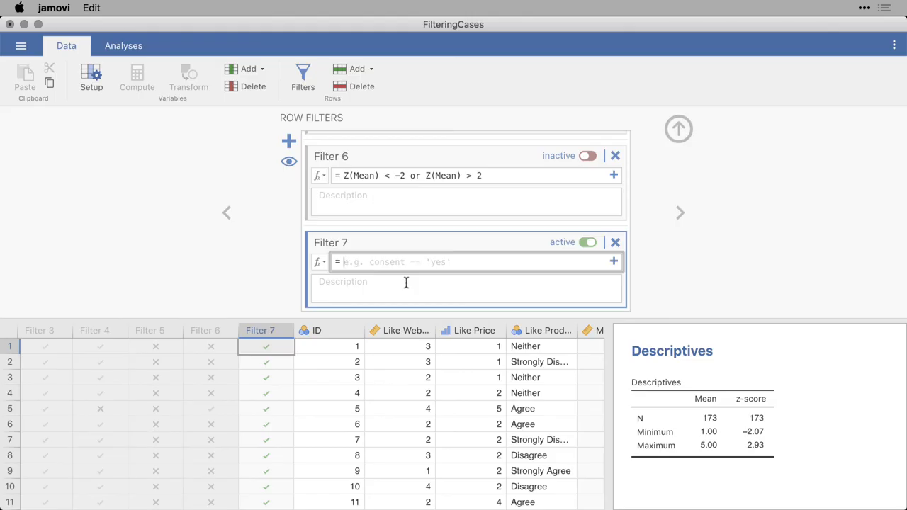
pyautogui.write('`Like Product` == 4 or `Like Product` == "Strongly Agree"')
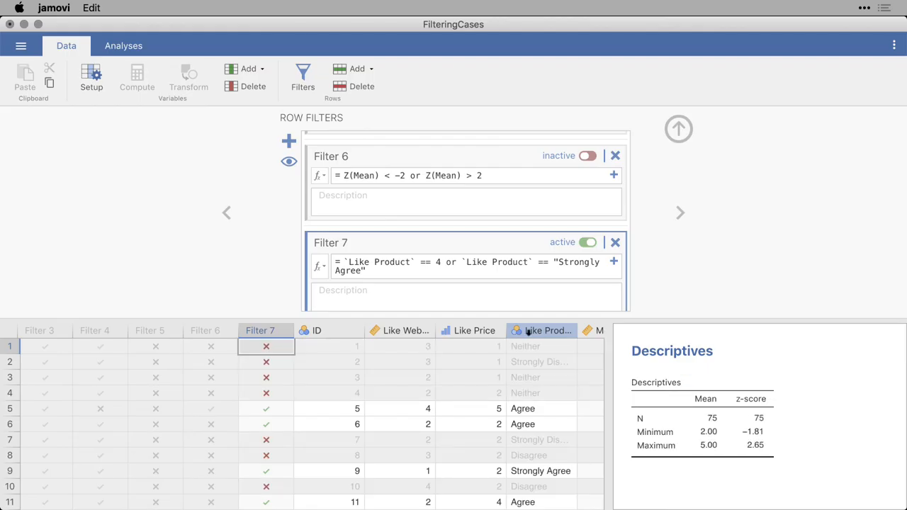
pyautogui.doubleClick(532, 330)
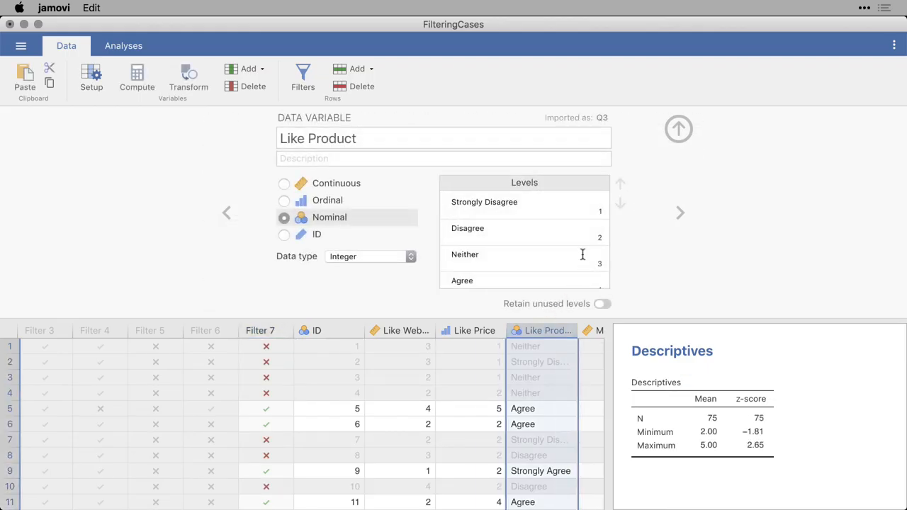
pyautogui.scroll(-2, 582, 255)
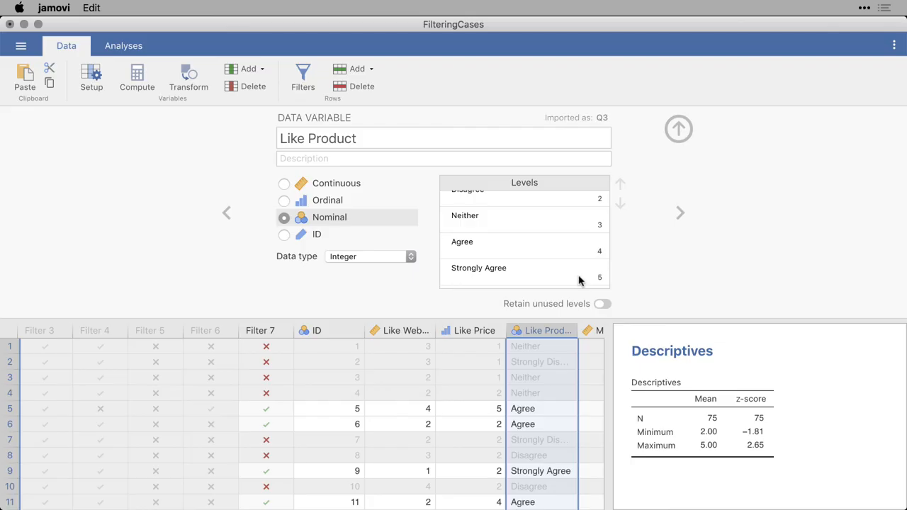
pyautogui.click(262, 330)
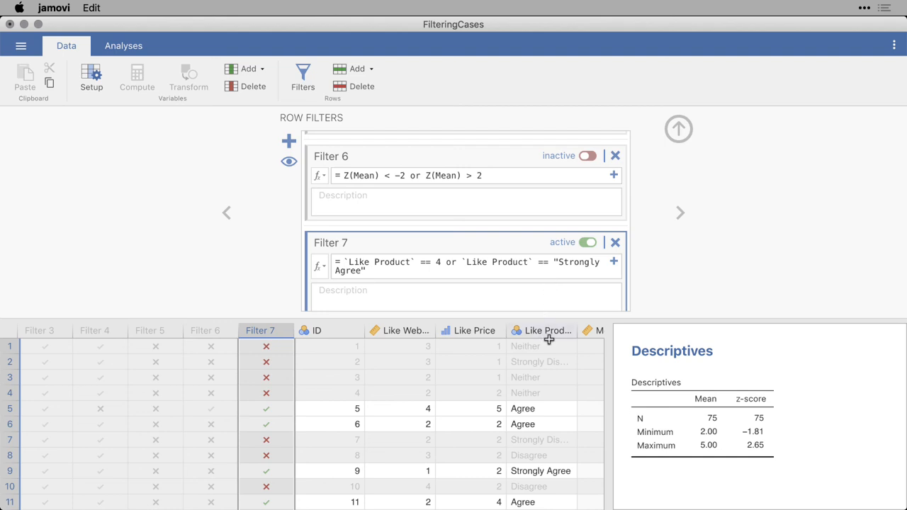
pyautogui.scroll(-5, 555, 422)
pyautogui.scroll(-5, 556, 421)
pyautogui.scroll(-4, 556, 421)
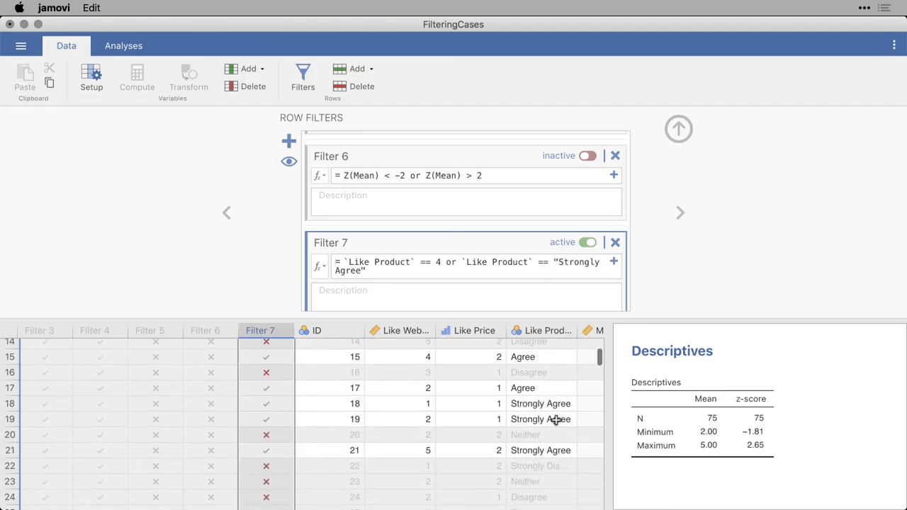
pyautogui.scroll(-4, 555, 421)
pyautogui.scroll(-4, 556, 422)
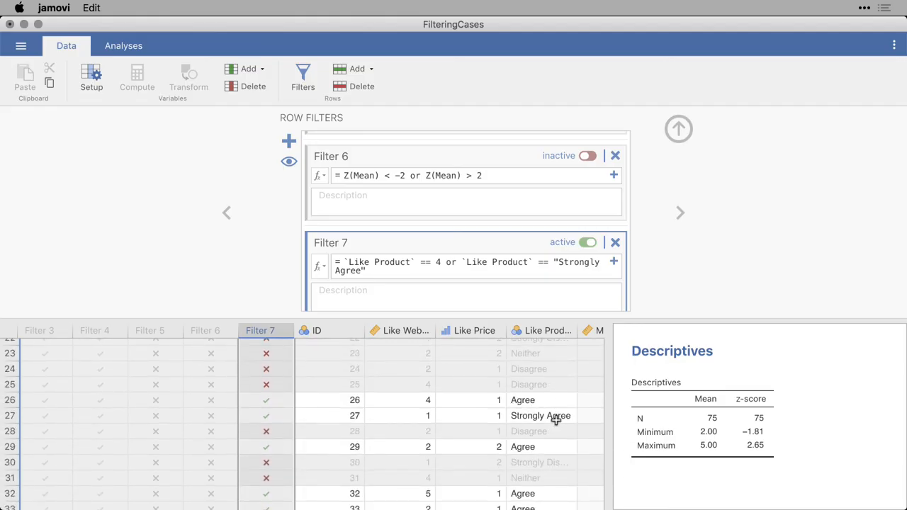